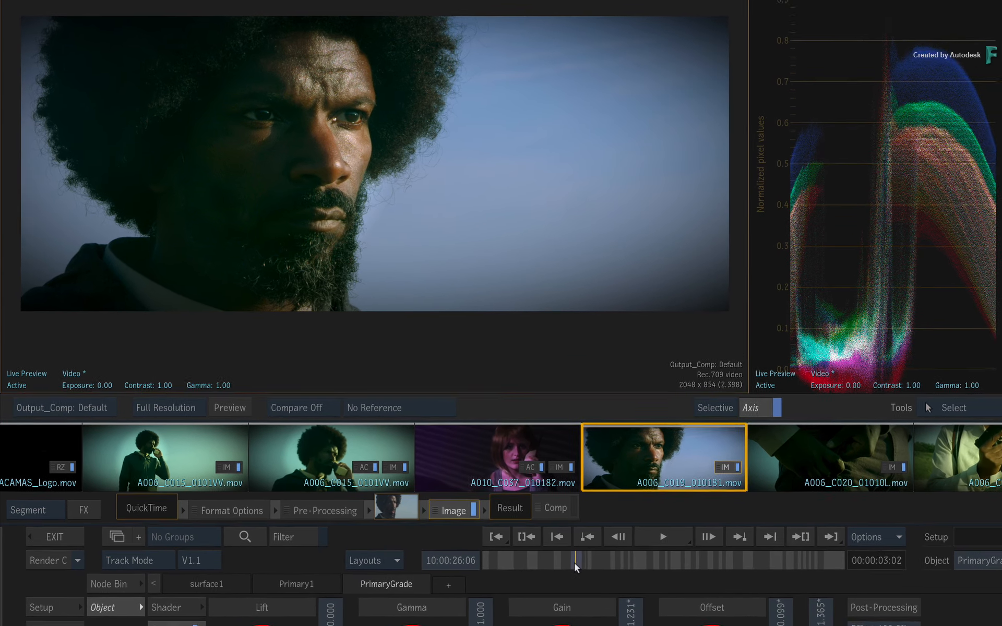
- Toggle the Image effect off and on to compare the A006_C019_010181 shot with and without its grade
click(480, 515)
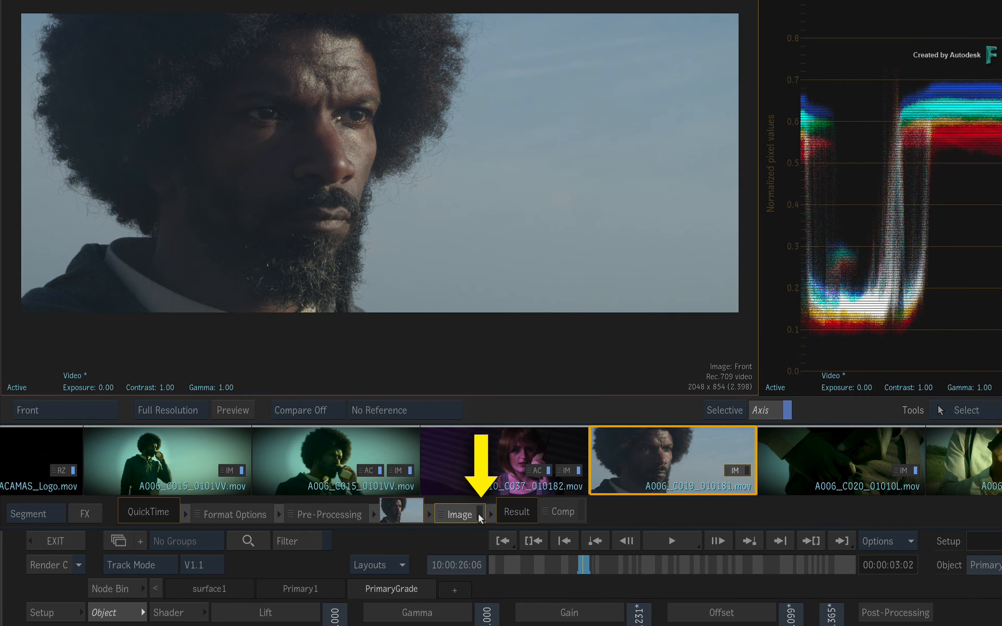
click(479, 515)
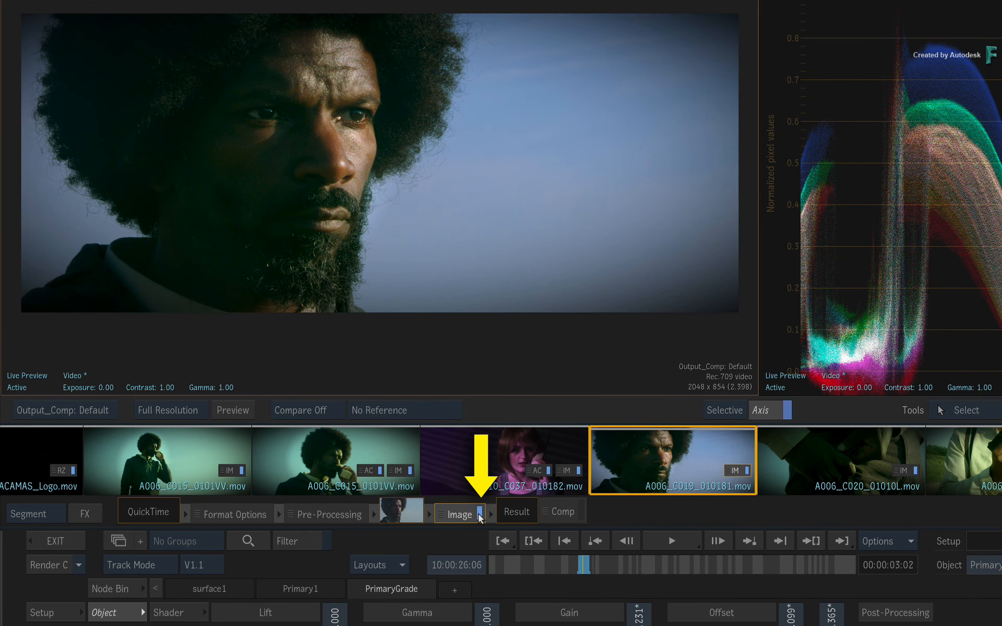
click(479, 514)
click(479, 515)
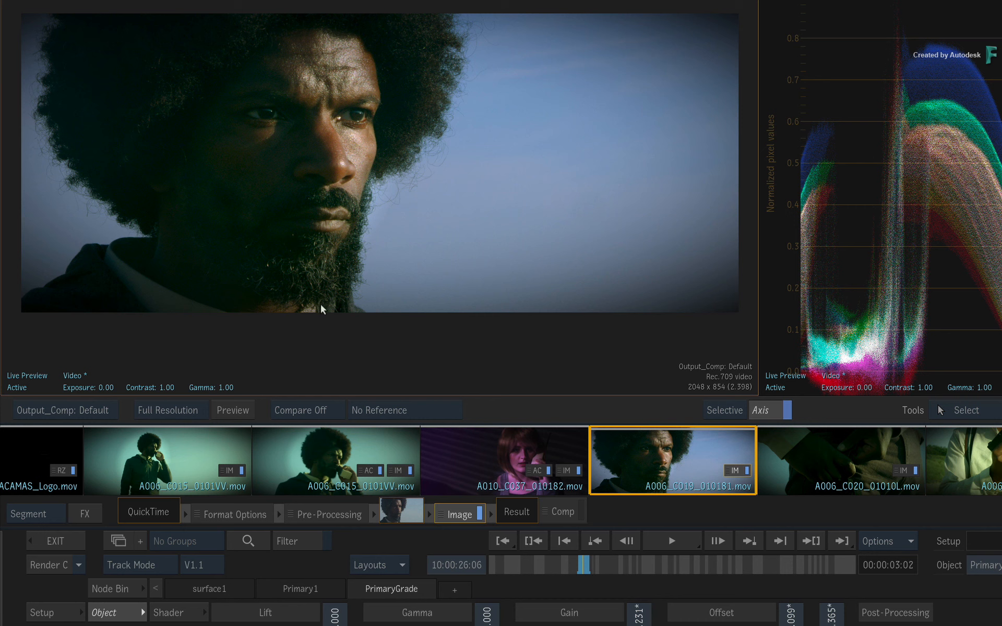
- Show the ungraded Media Front input in the viewport, and return to the Output_Comp: Default view
key(F1)
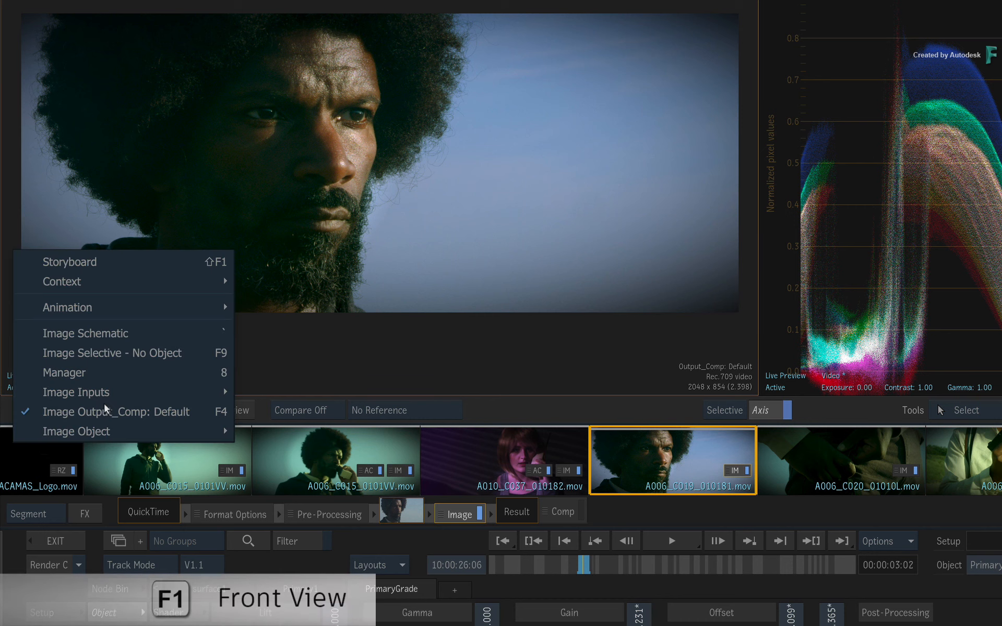
mouse_move(118, 397)
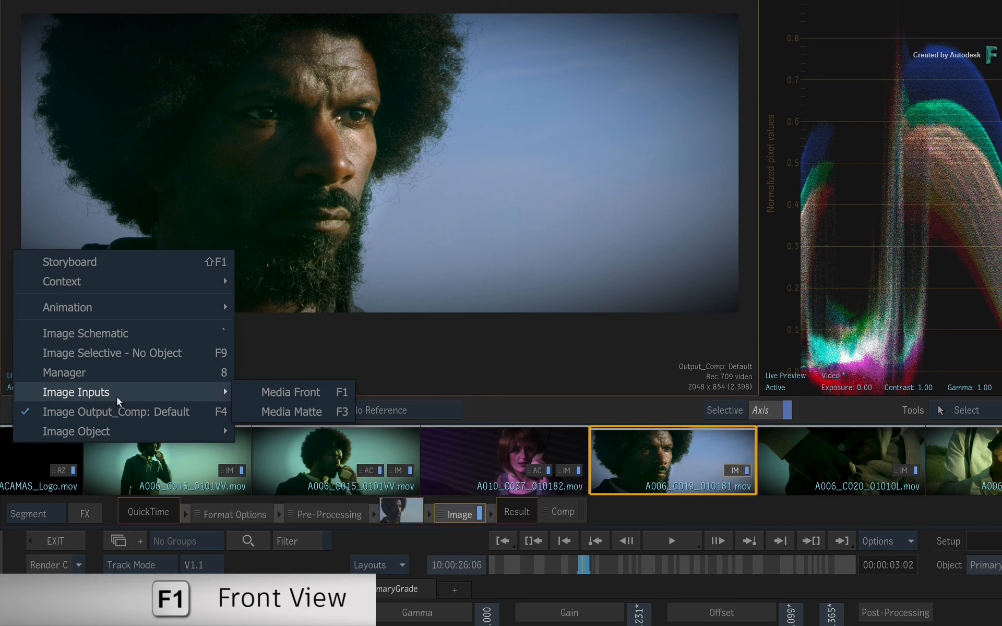
click(245, 395)
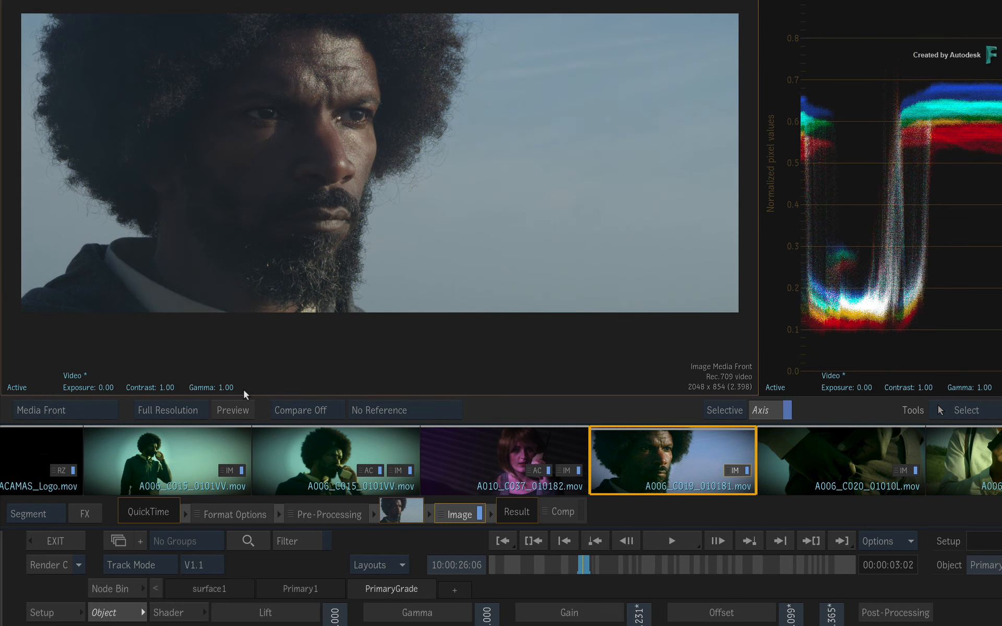
click(101, 407)
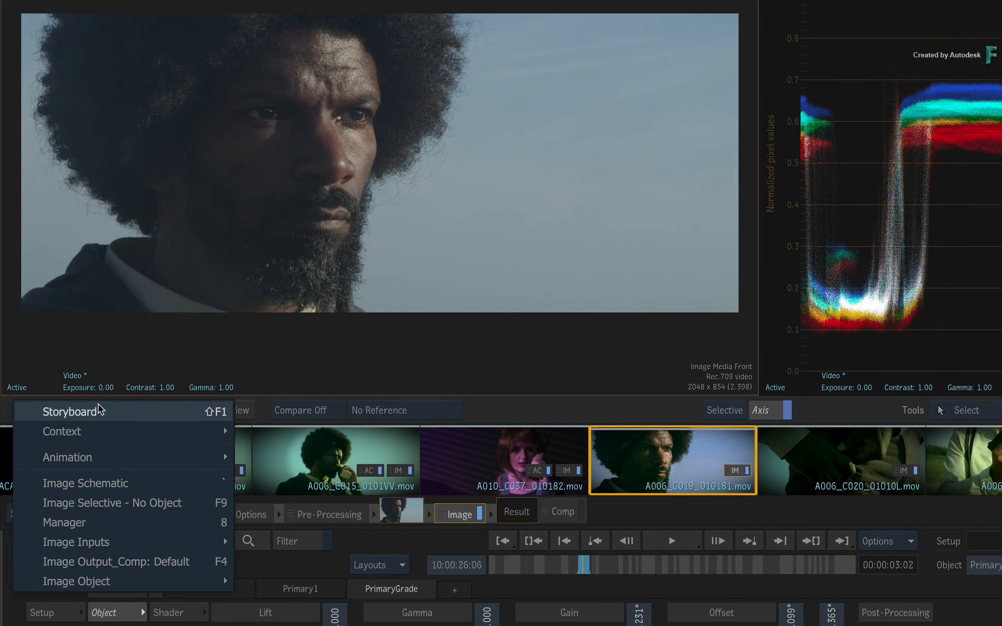
click(199, 563)
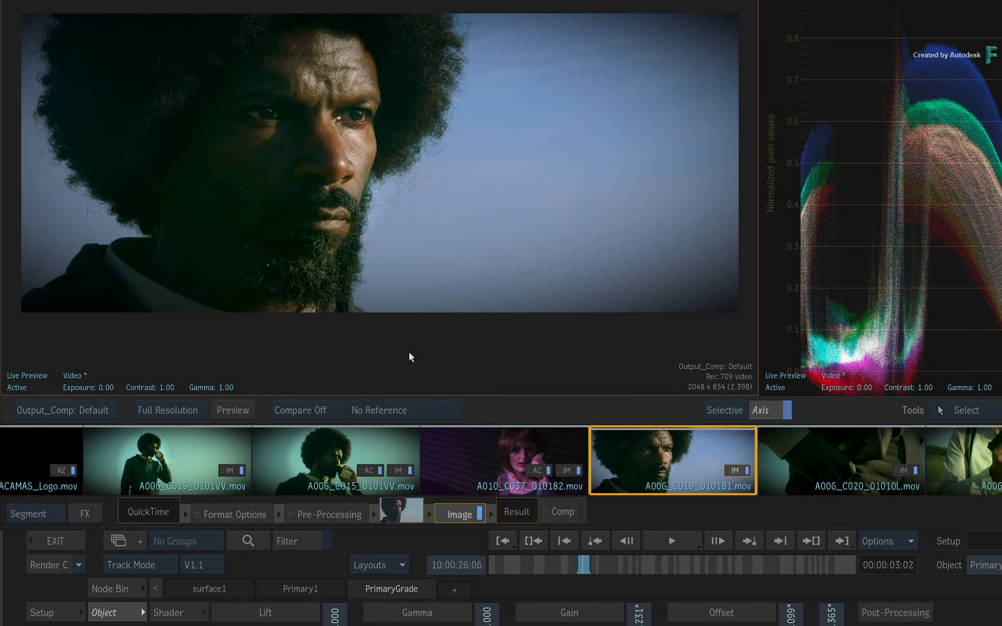
- Flip repeatedly between the Media Front and graded output views to compare the original with the grade
key(F1)
key(F4)
key(F1)
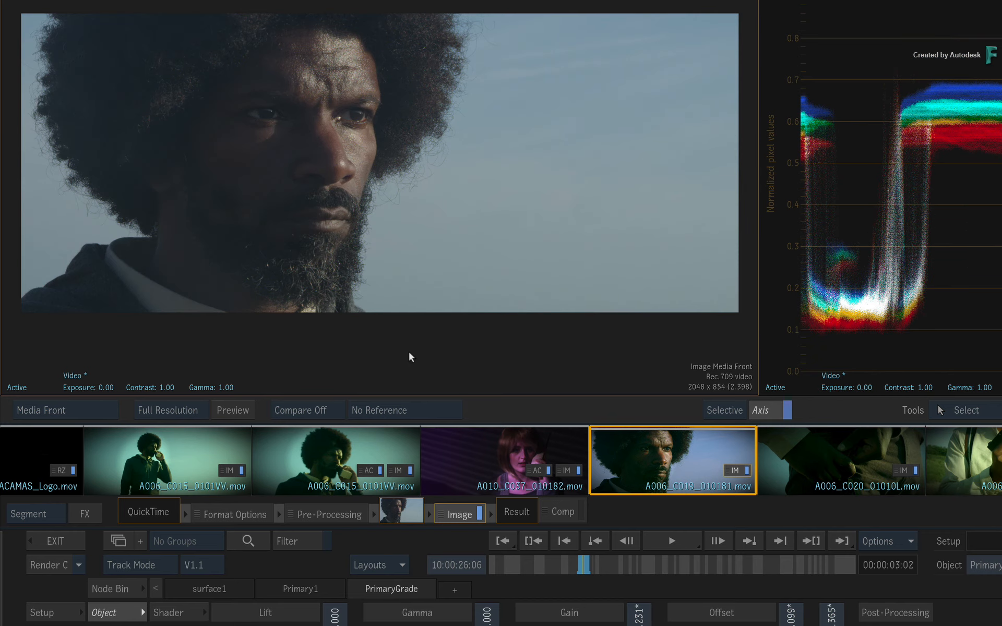
key(F4)
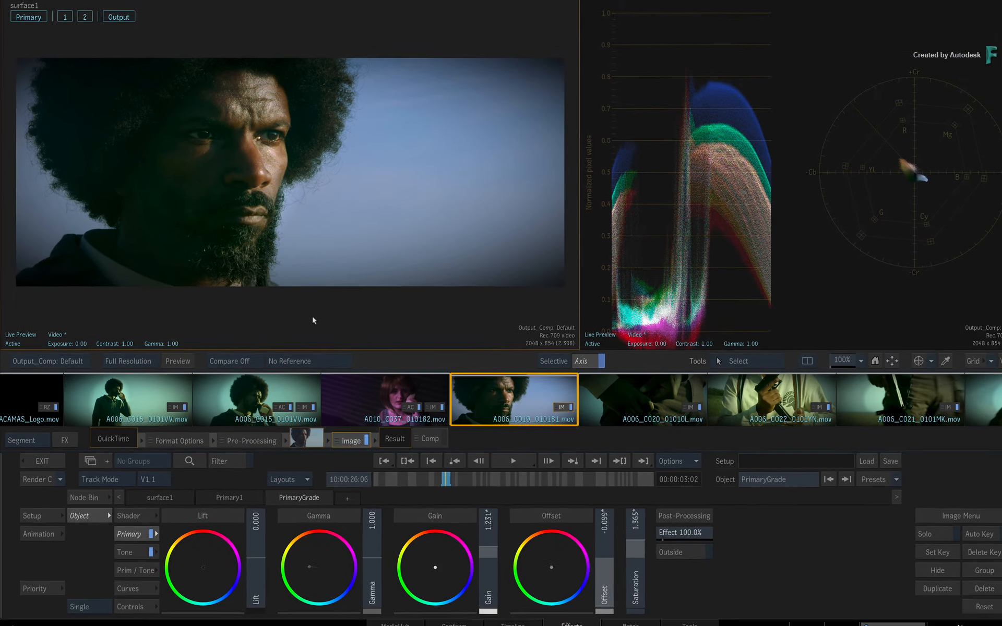
key(F1)
key(F4)
key(F1)
key(F4)
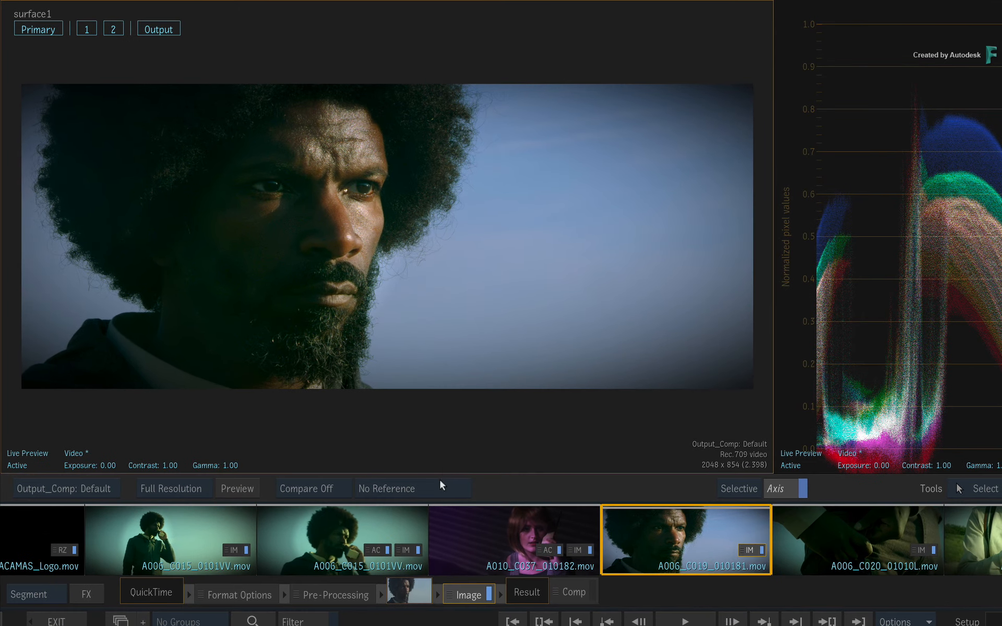
- Set Media Front as the viewport reference and compare it with the graded output in Grid mode
click(323, 354)
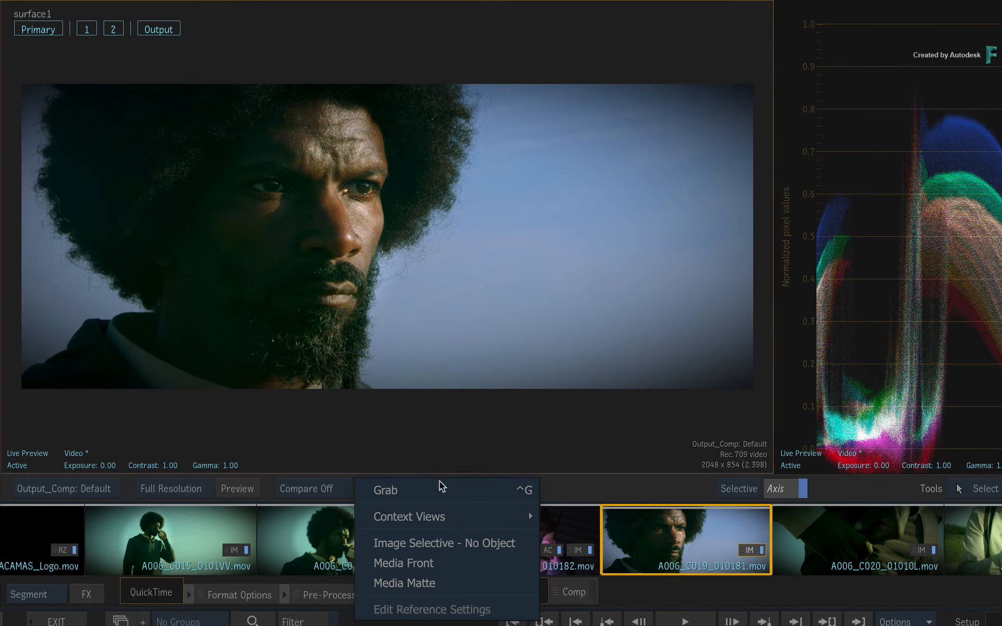
click(467, 565)
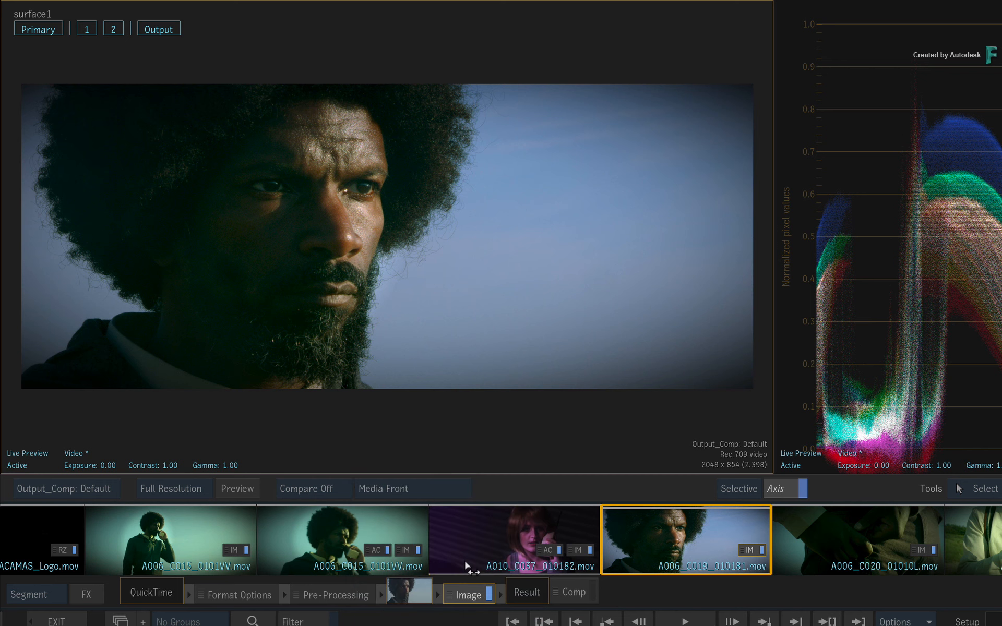
click(325, 486)
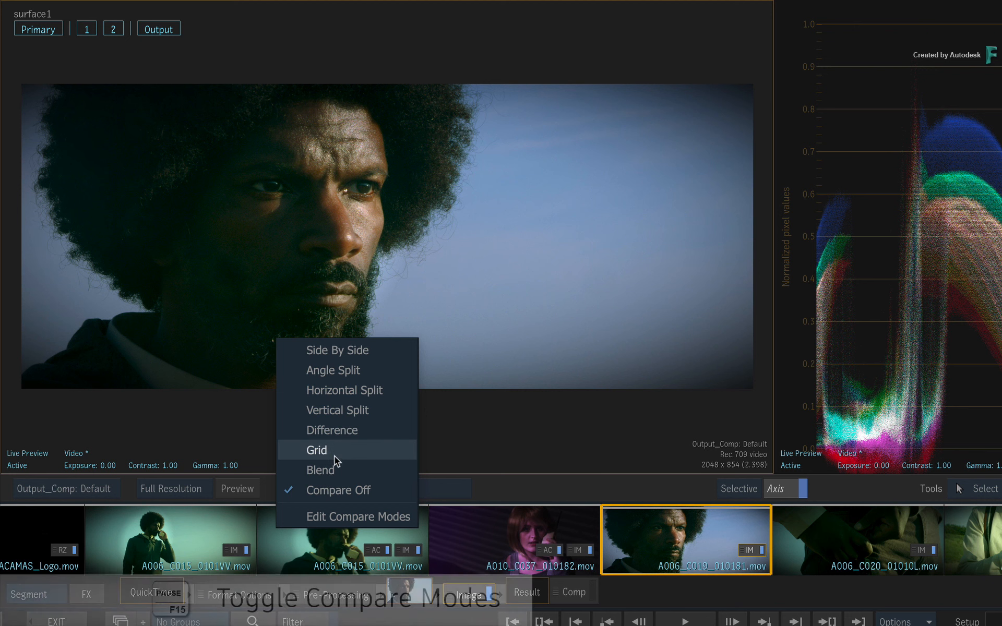
click(336, 450)
- Compare the grade with the reference using Vertical Split and Angle Split
click(333, 486)
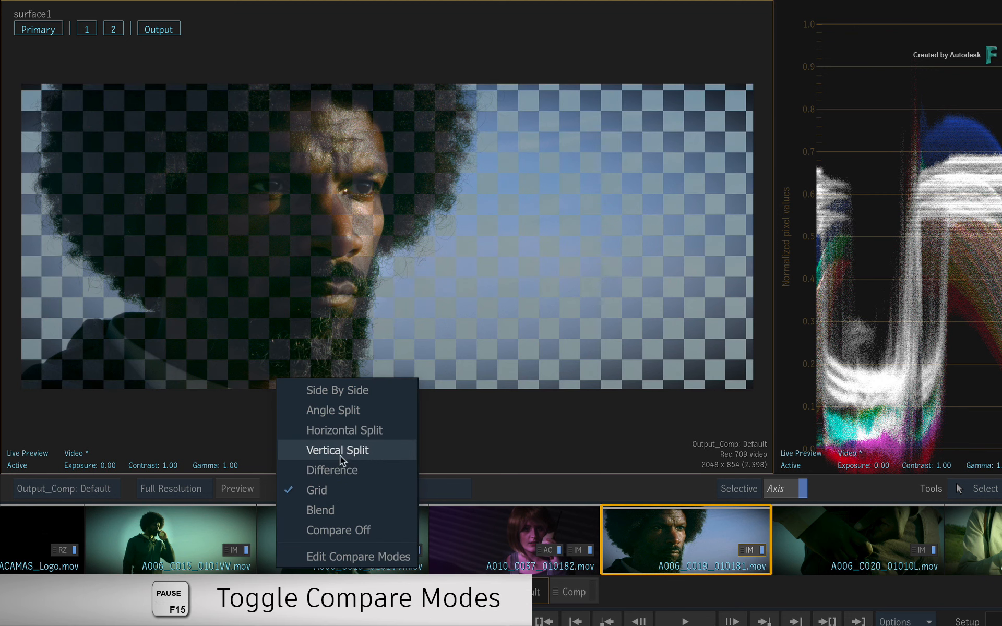
click(342, 452)
click(324, 485)
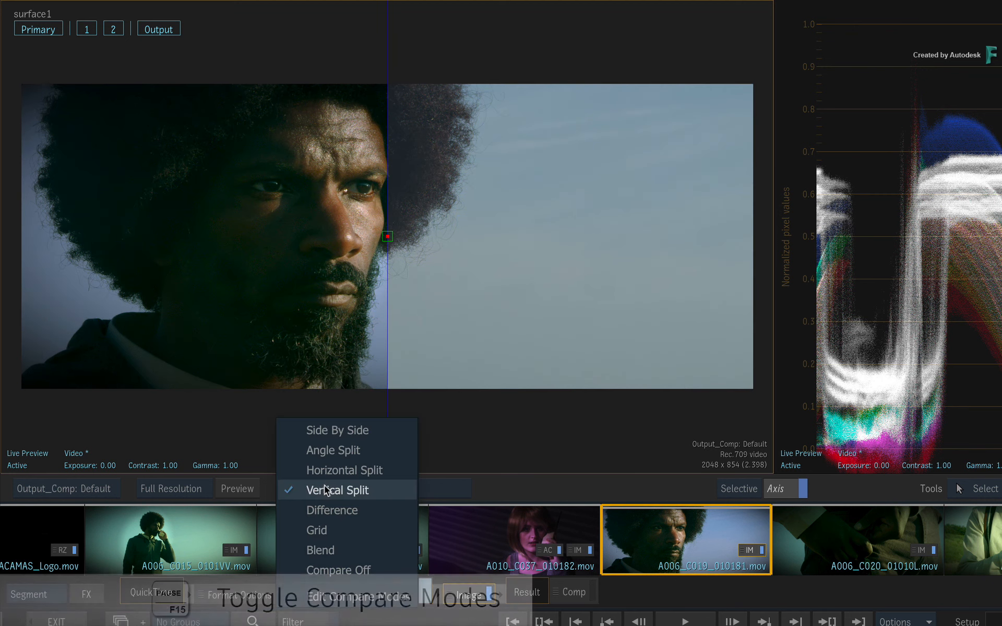
click(338, 452)
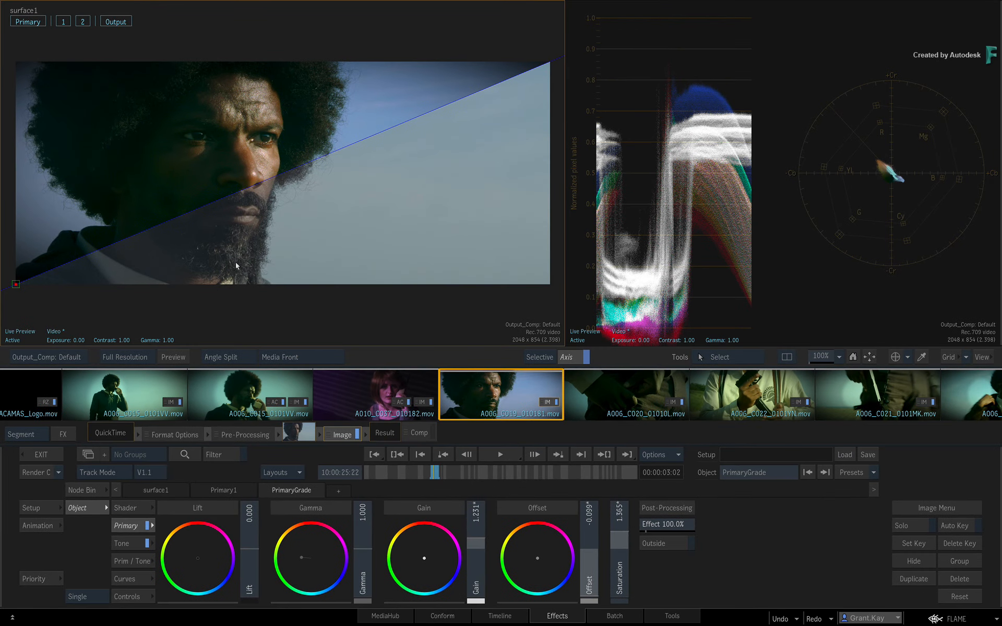
- Examine the Context Views available as a reference, including the primary, secondary and timeline tracks
right_click(317, 355)
mouse_move(340, 327)
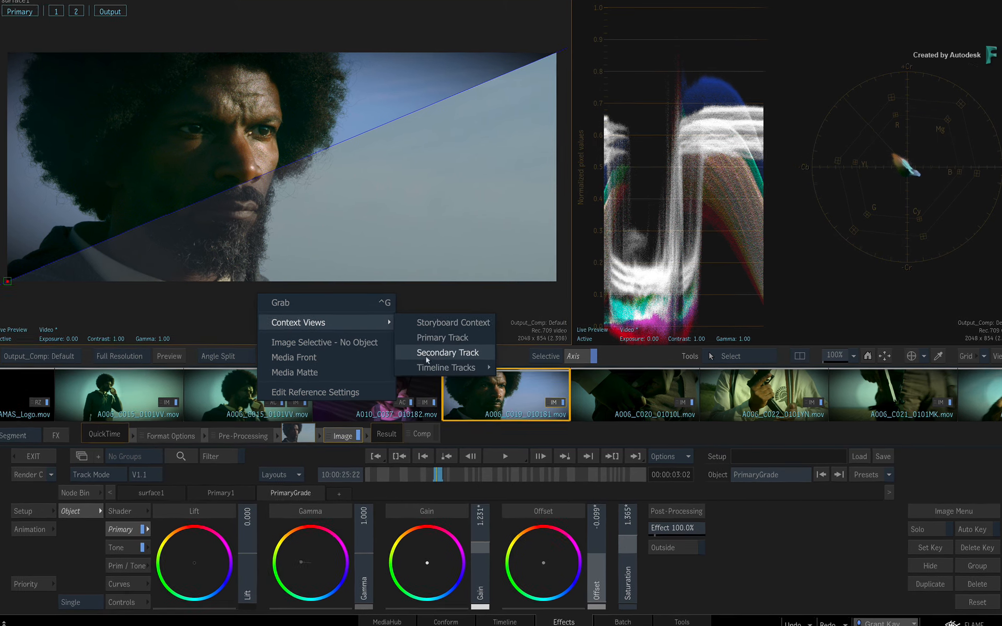
mouse_move(423, 367)
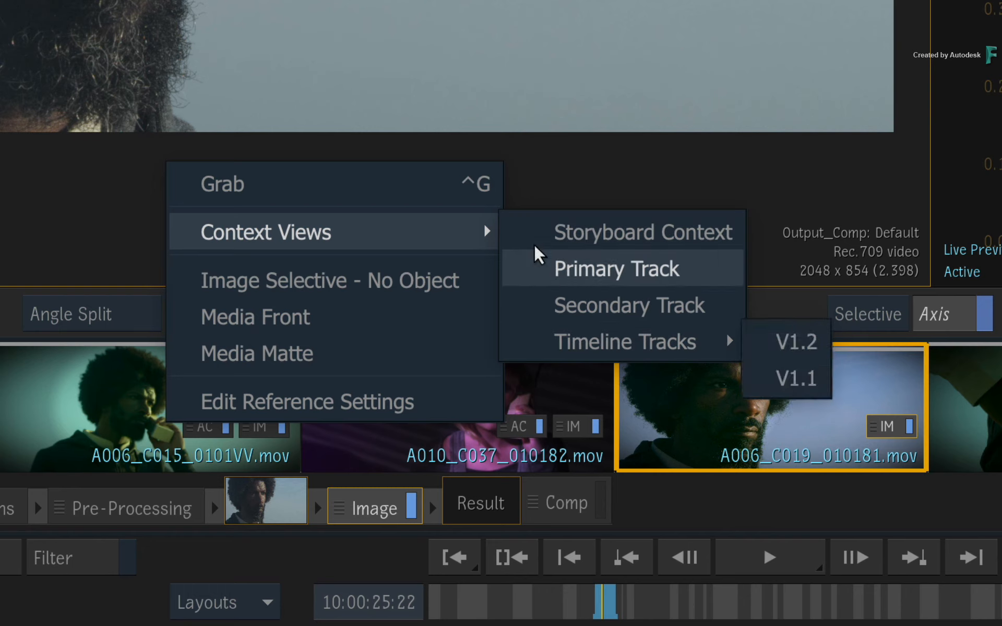
click(90, 221)
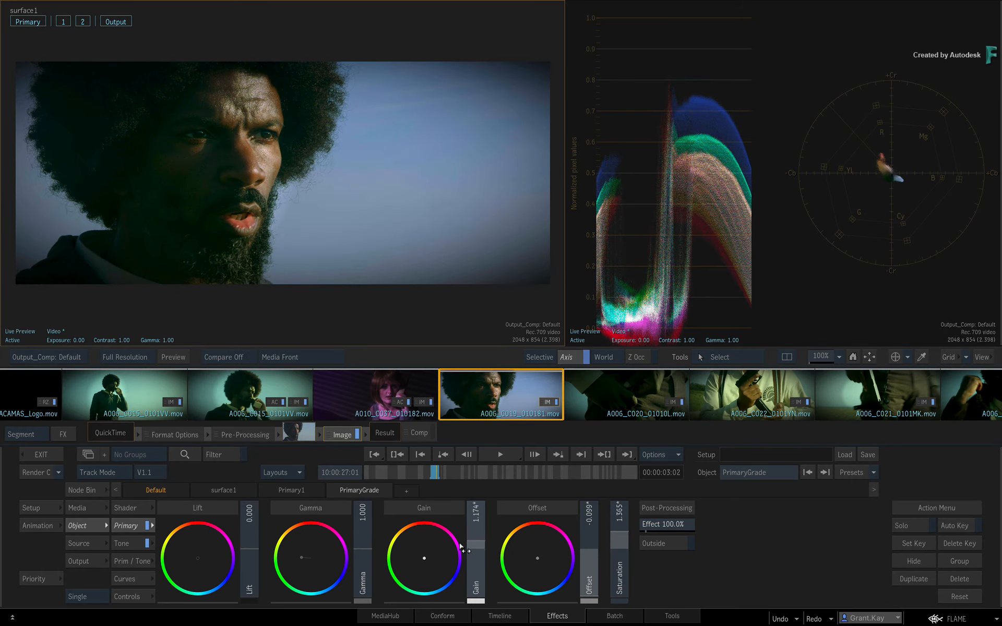
- Set the primary grade's Gain on the A006_C019_010181 shot to 1.429
drag(461, 548, 510, 552)
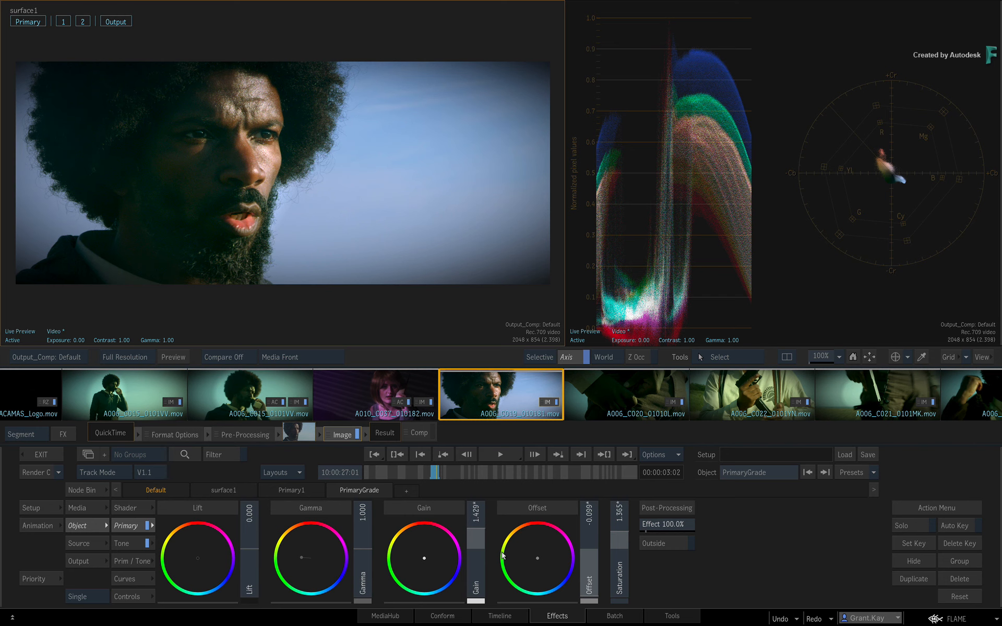
- Go to the A009_C029_0101T4 shot at 10:00:54:21 and grab a reference still named Reference
click(511, 472)
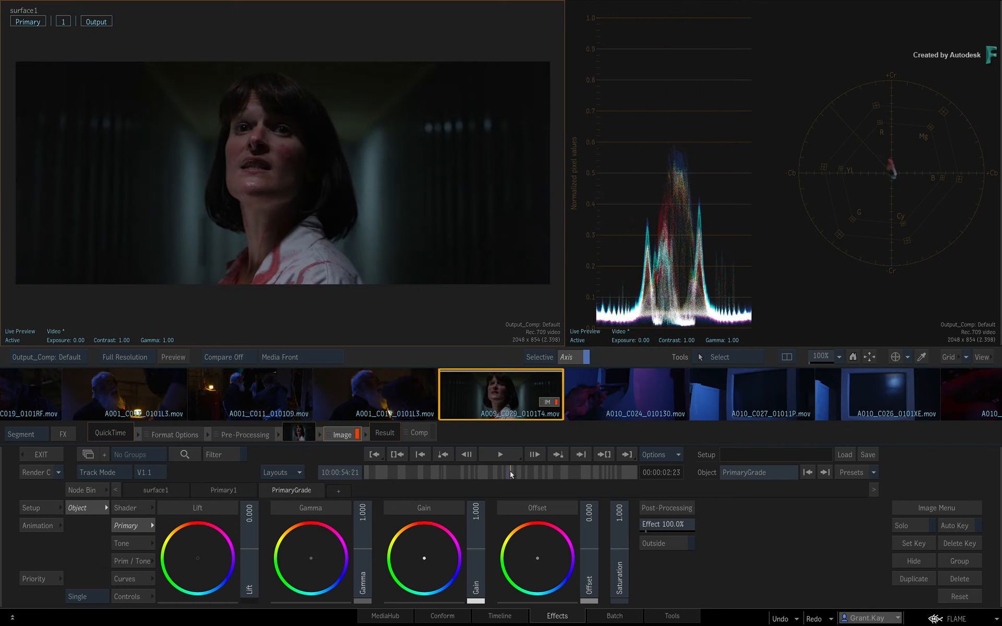
click(321, 357)
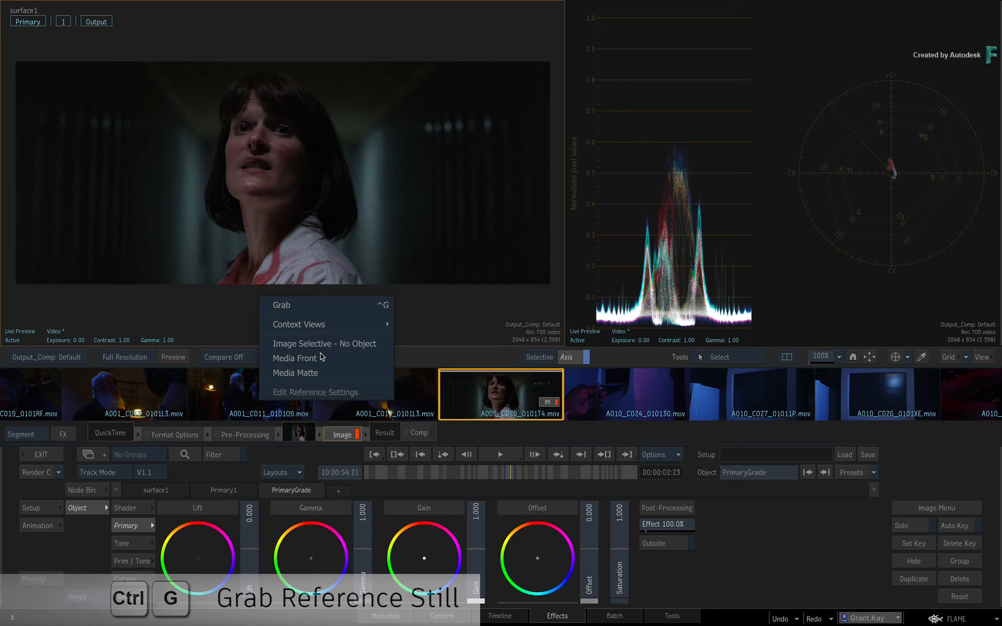
click(344, 308)
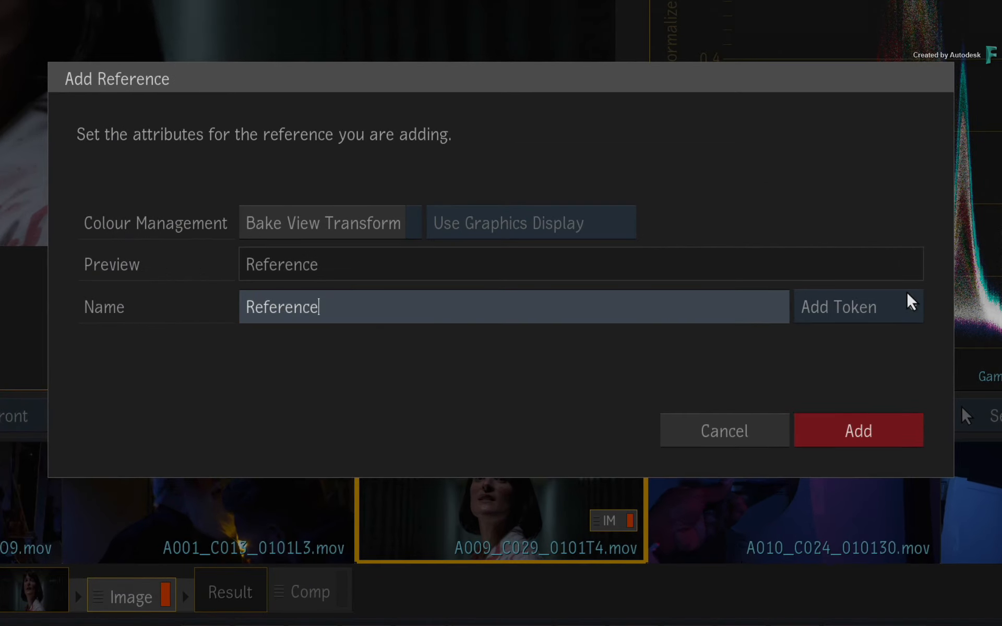
click(845, 298)
click(614, 346)
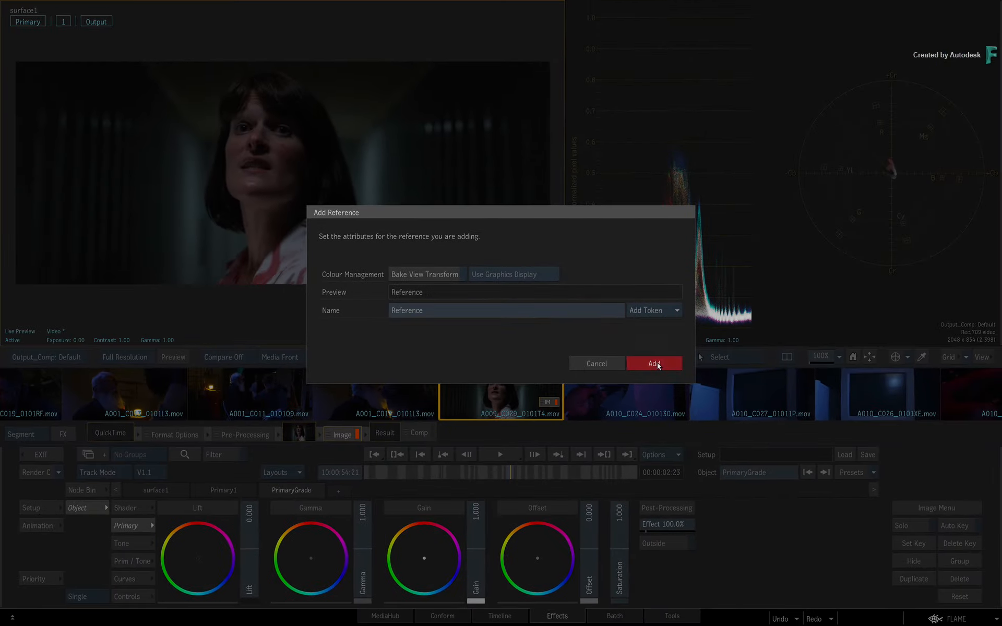
click(656, 363)
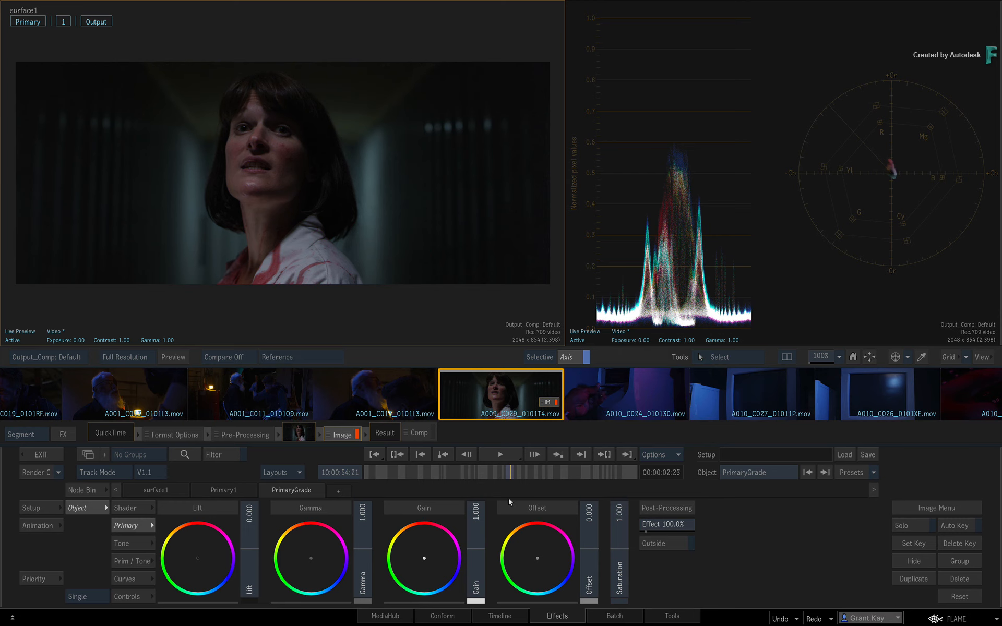
- Return to the A006_C019_010181 shot at 10:00:26:21 and set its Gain to 1.268
click(436, 475)
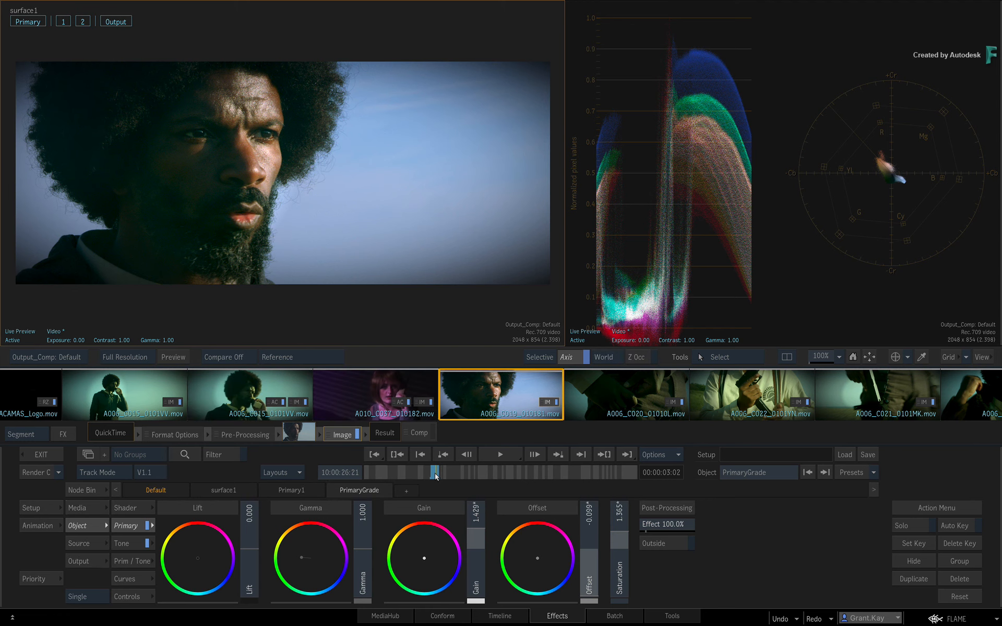
drag(477, 544, 443, 539)
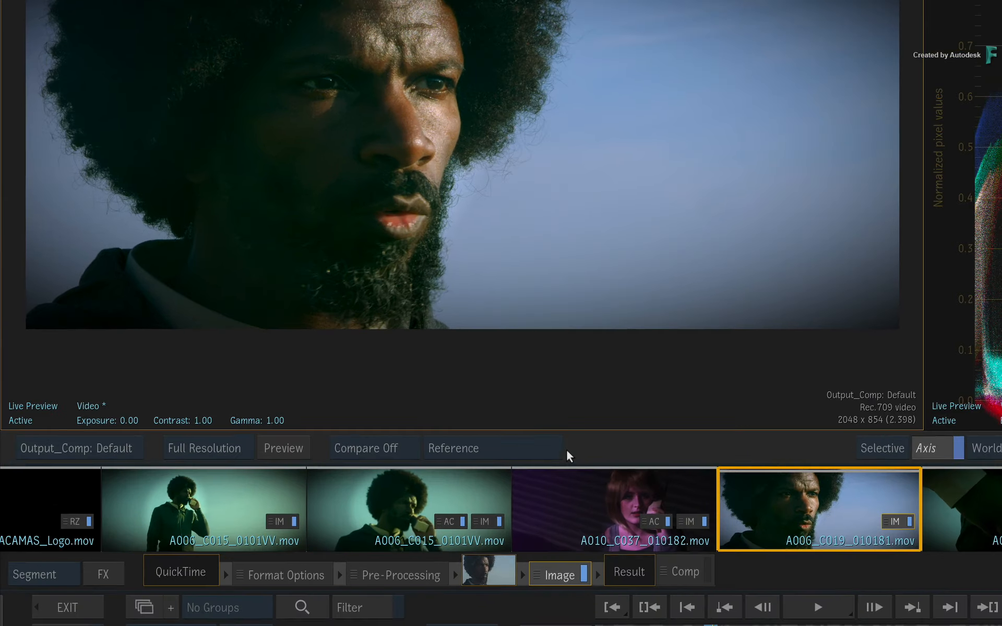
- Compare the shot with the grabbed reference in Vertical Split mode, and move the split line onto the man's face
click(561, 452)
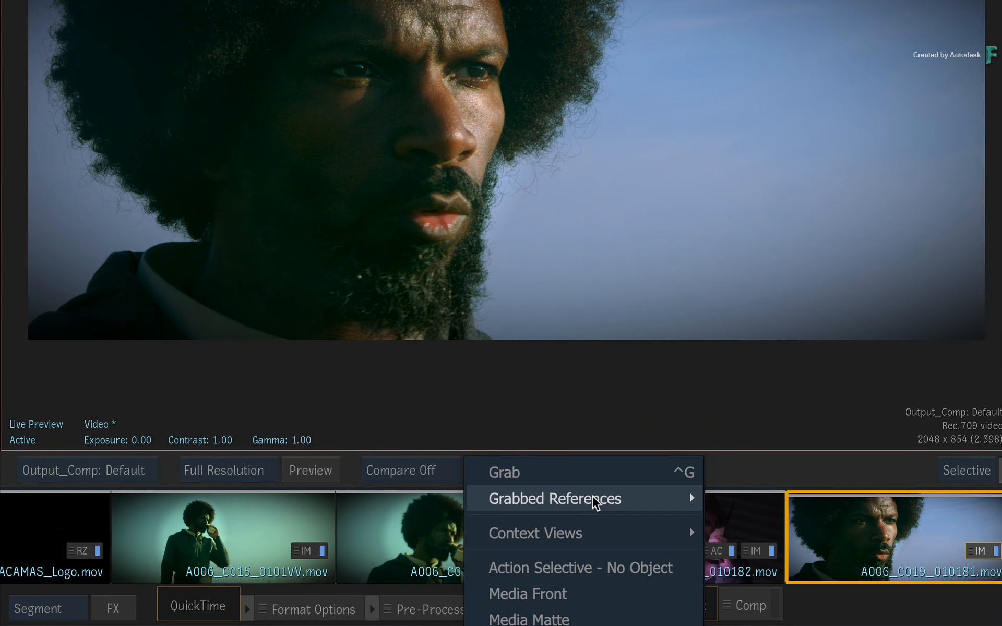
mouse_move(548, 476)
click(776, 501)
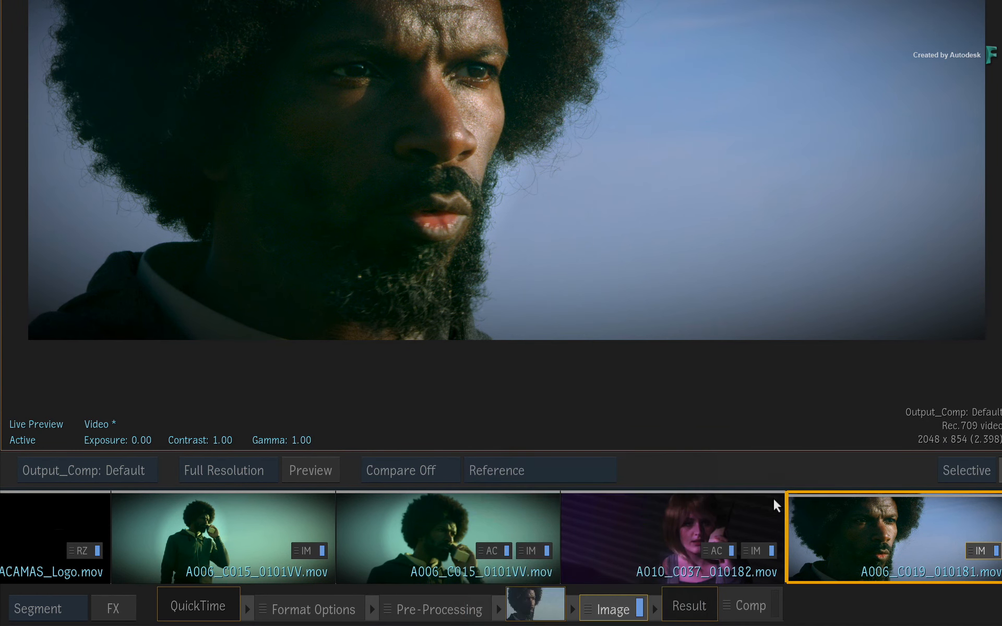
click(431, 471)
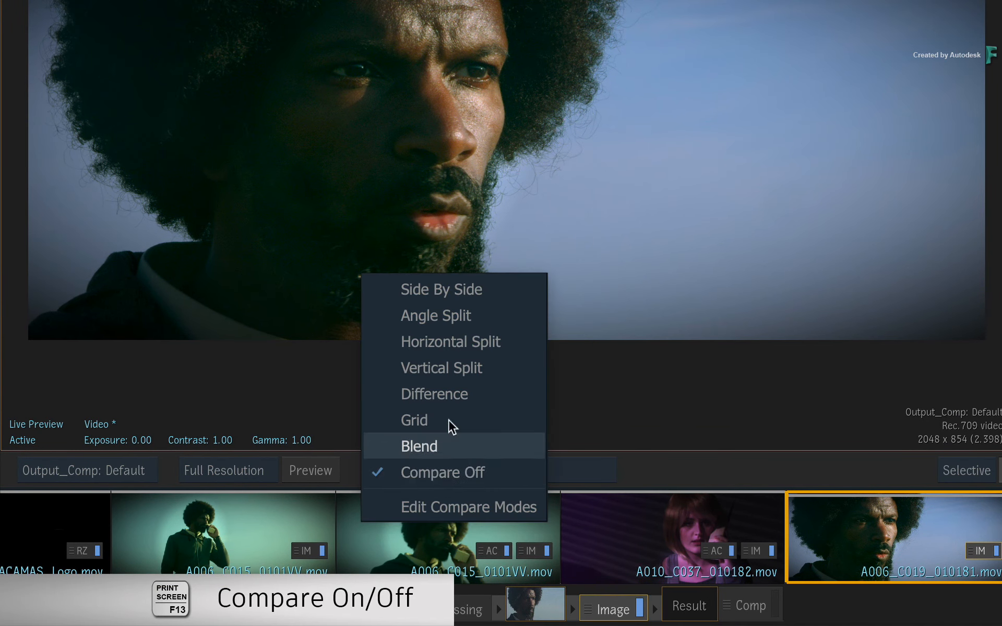
click(465, 357)
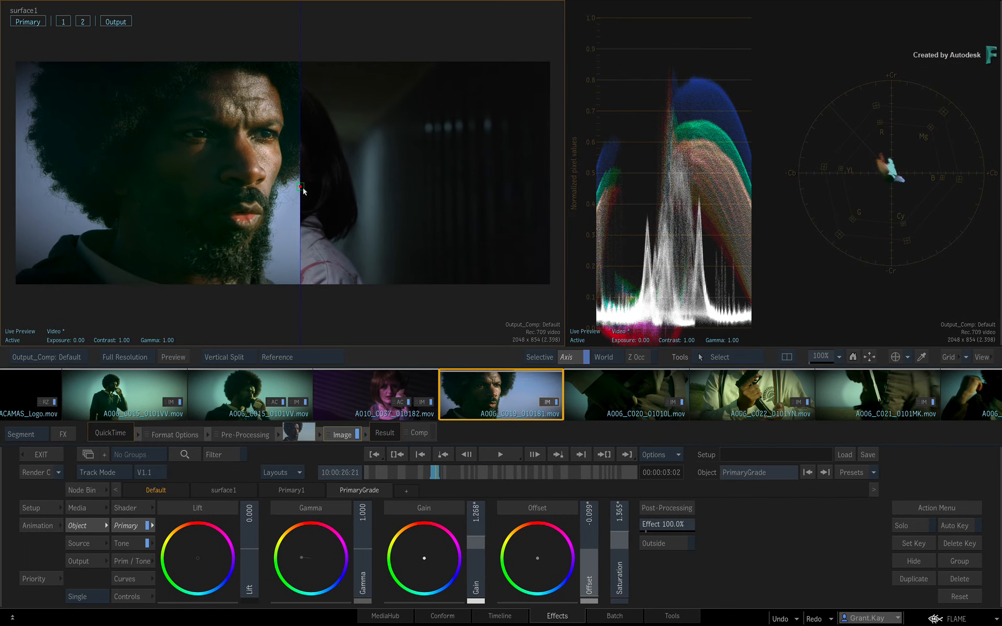
drag(301, 188, 265, 180)
- Set the shot's Gain to 1.301 and switch the compare mode to Compare Off
drag(476, 543, 439, 506)
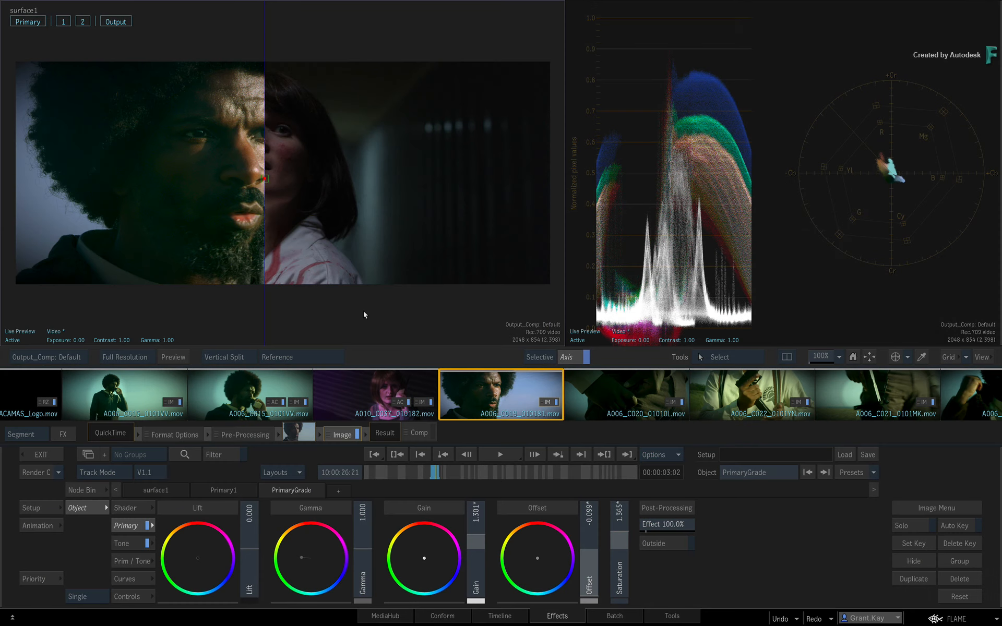
click(236, 357)
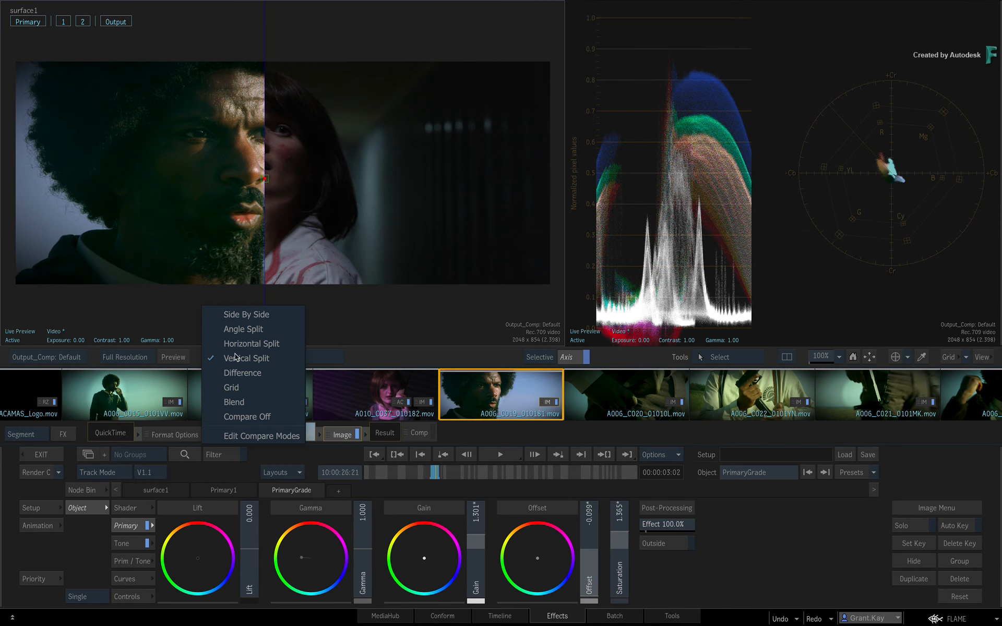
click(243, 413)
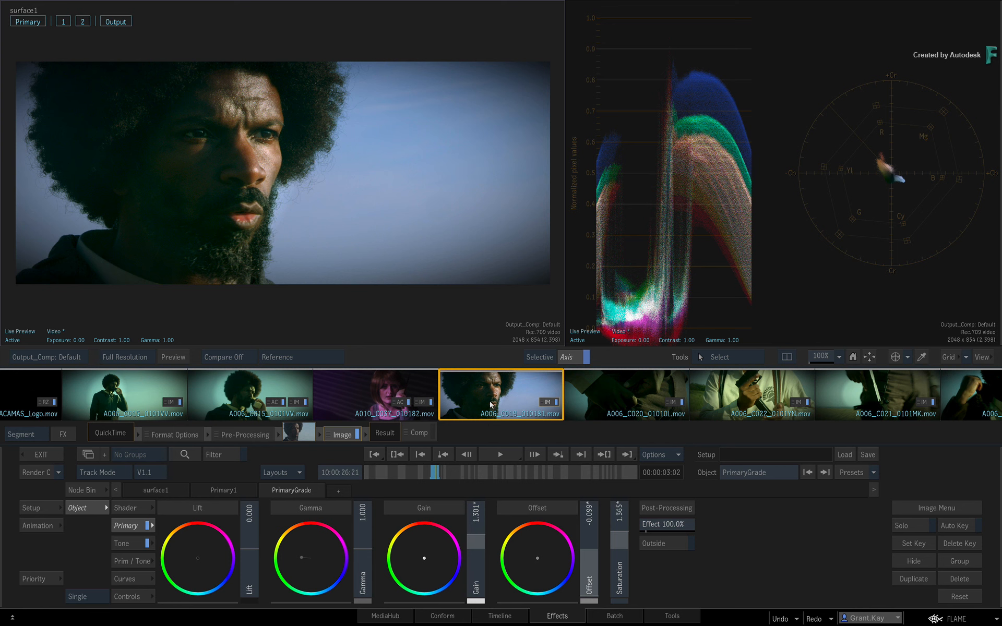
- Go to the A006_C022_0101YN shot at 10:00:28:20 and grab a reference still named mid shot
click(744, 388)
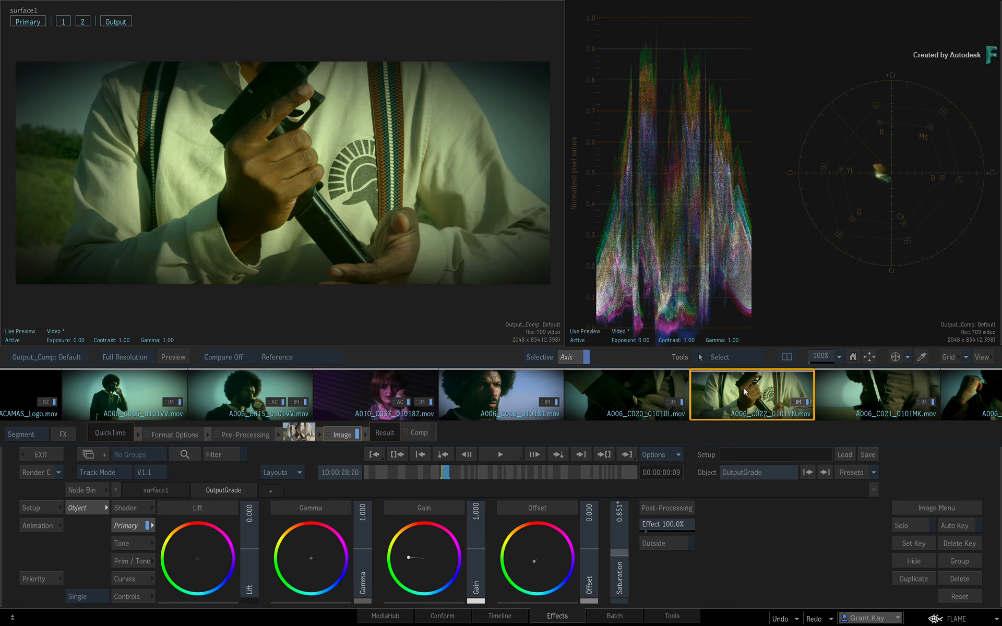
key(ctrl+g)
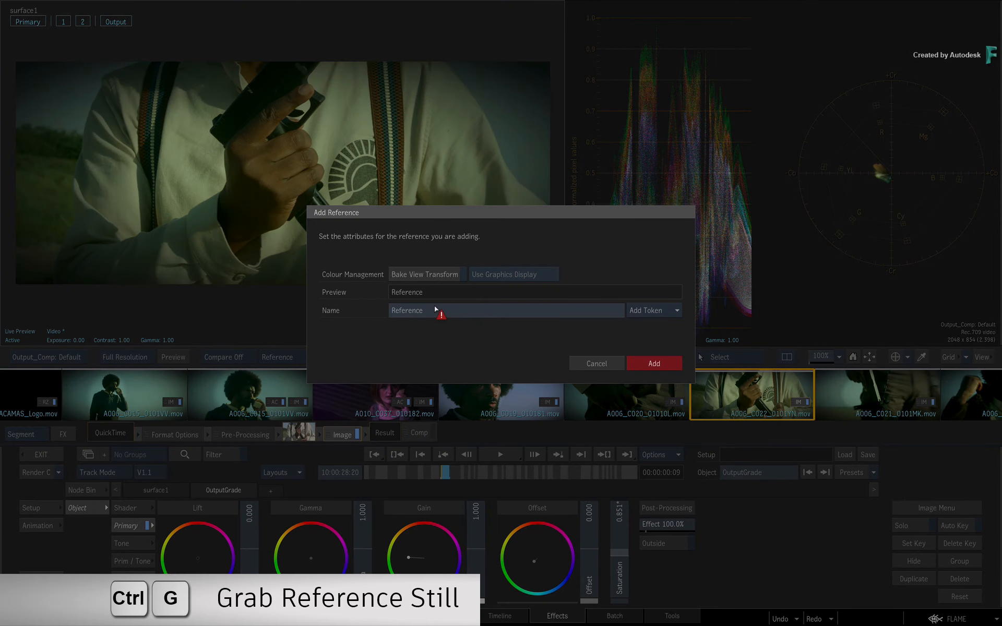
drag(430, 307, 350, 306)
text(mid shot)
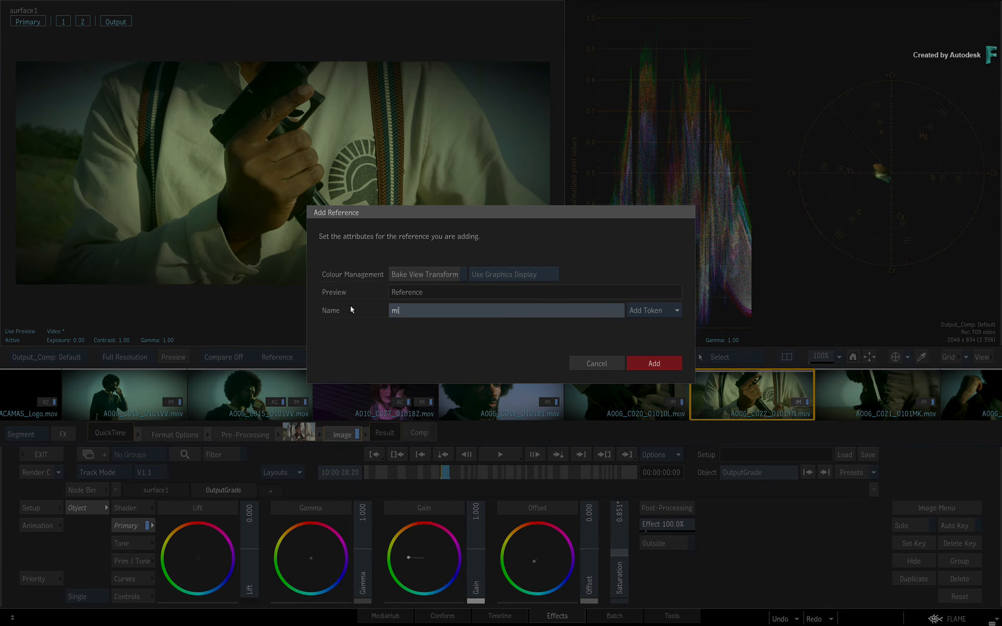
click(661, 364)
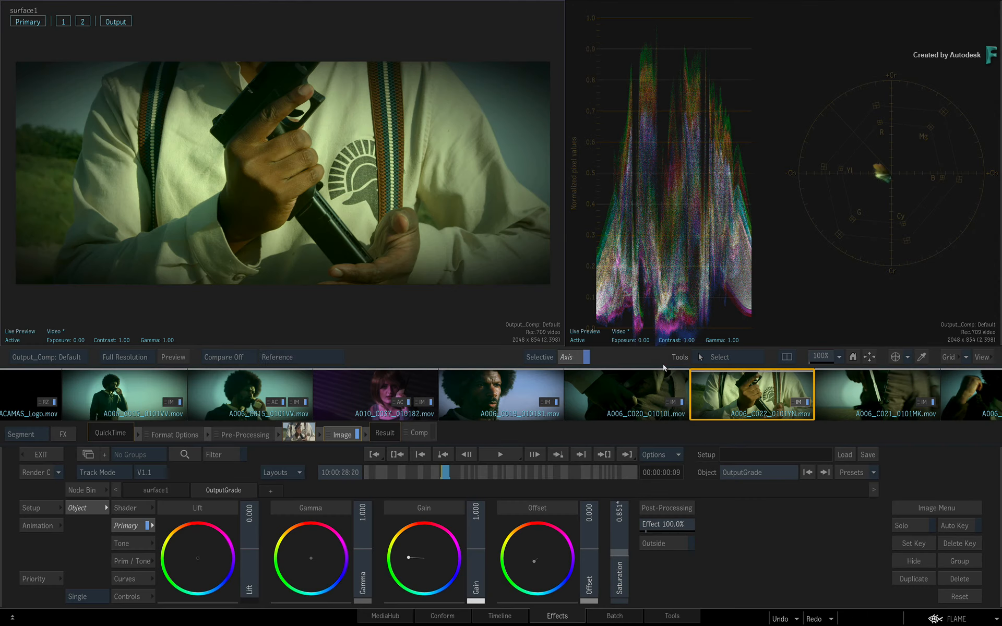
- Return to the A006_C019_010181 shot and compare it with the mid shot grabbed reference in Vertical Split mode
click(498, 388)
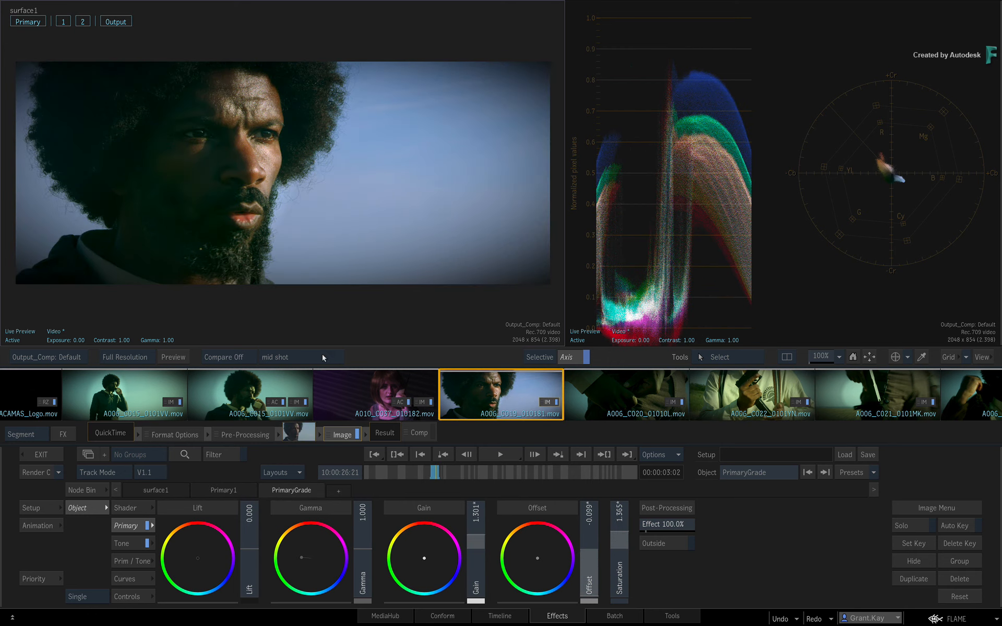
click(246, 355)
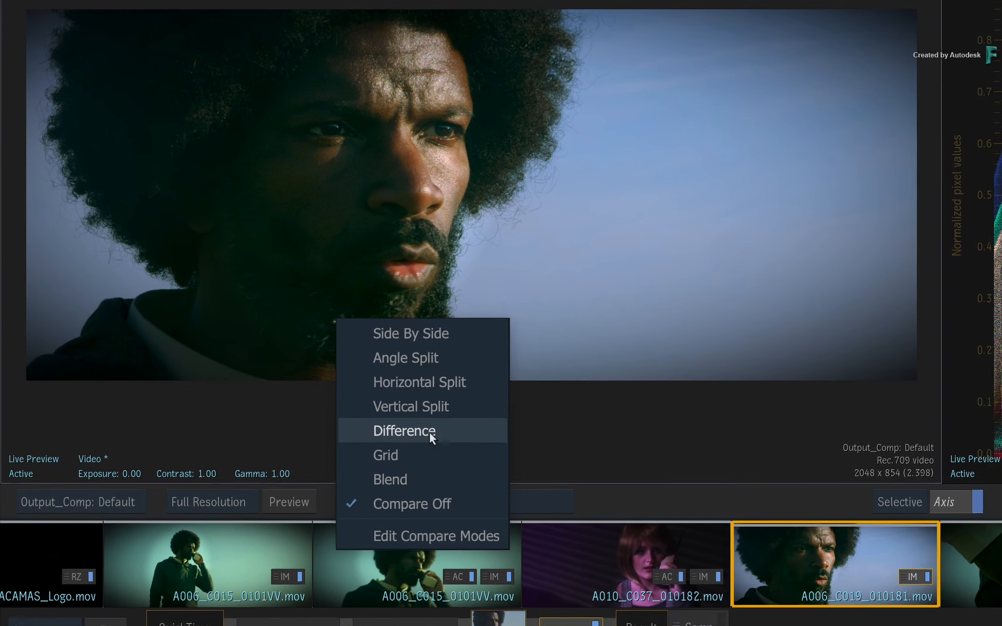
click(467, 413)
right_click(524, 502)
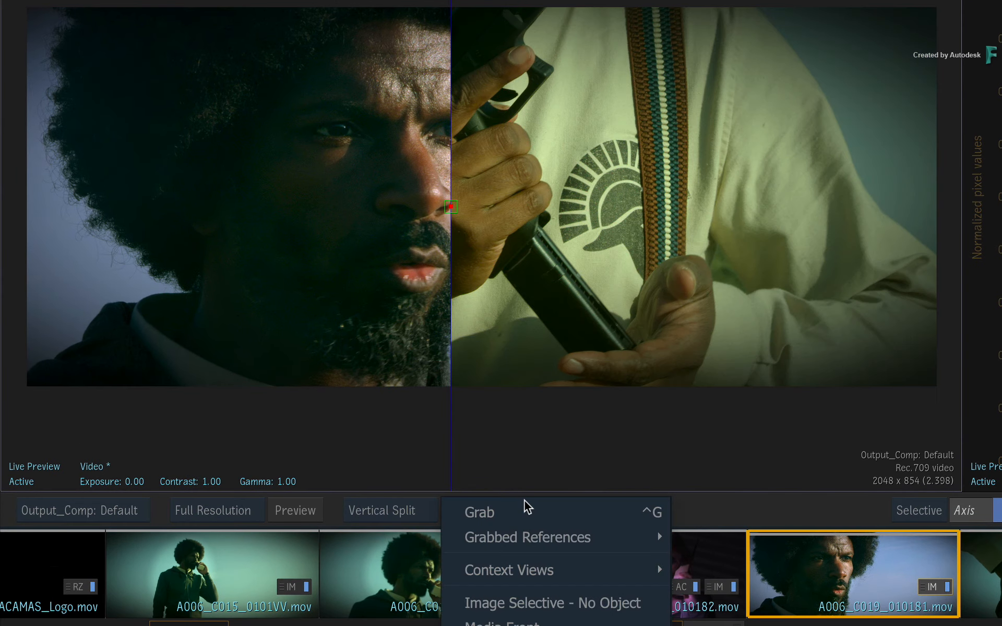
mouse_move(552, 534)
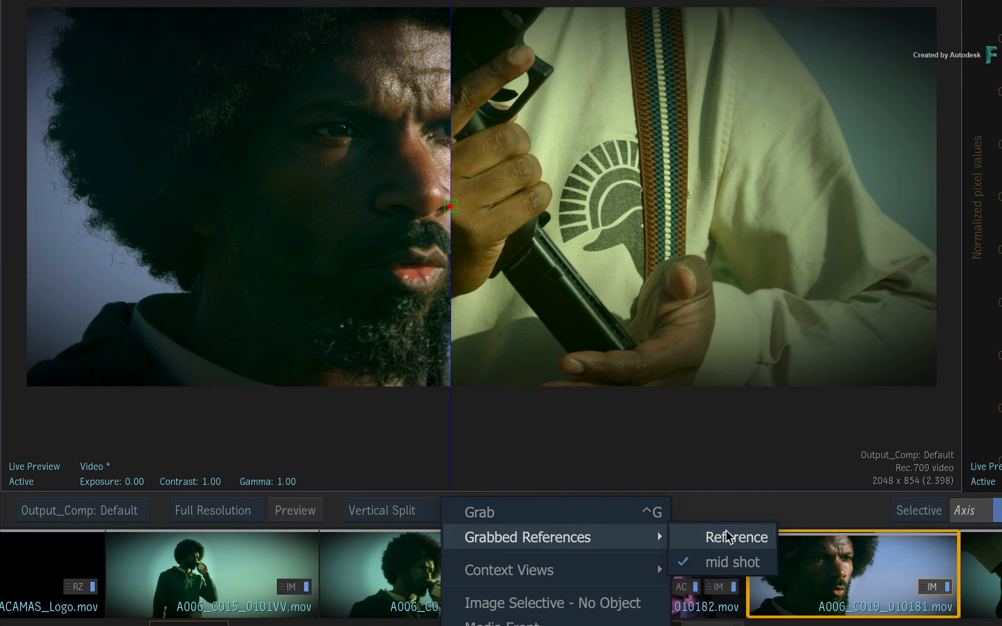
click(730, 561)
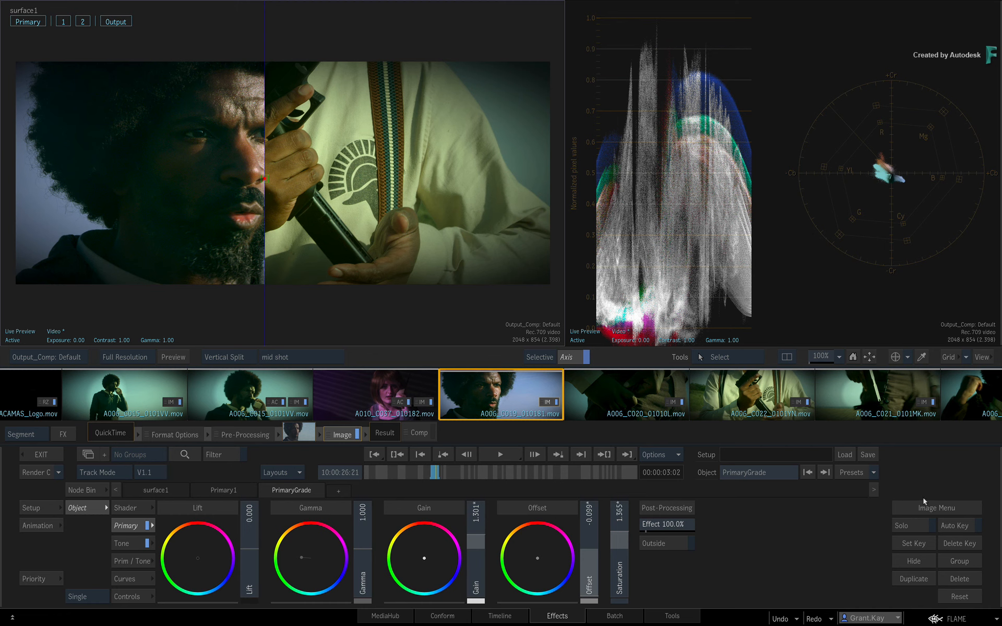
- Show the Explorer and display its grabbed references
click(947, 619)
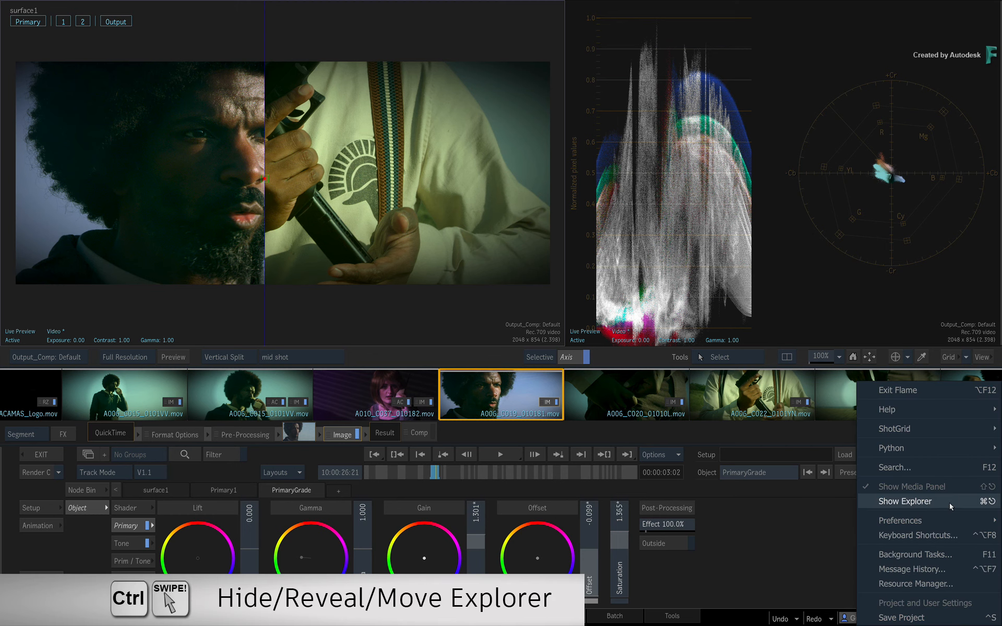
key(ctrl)
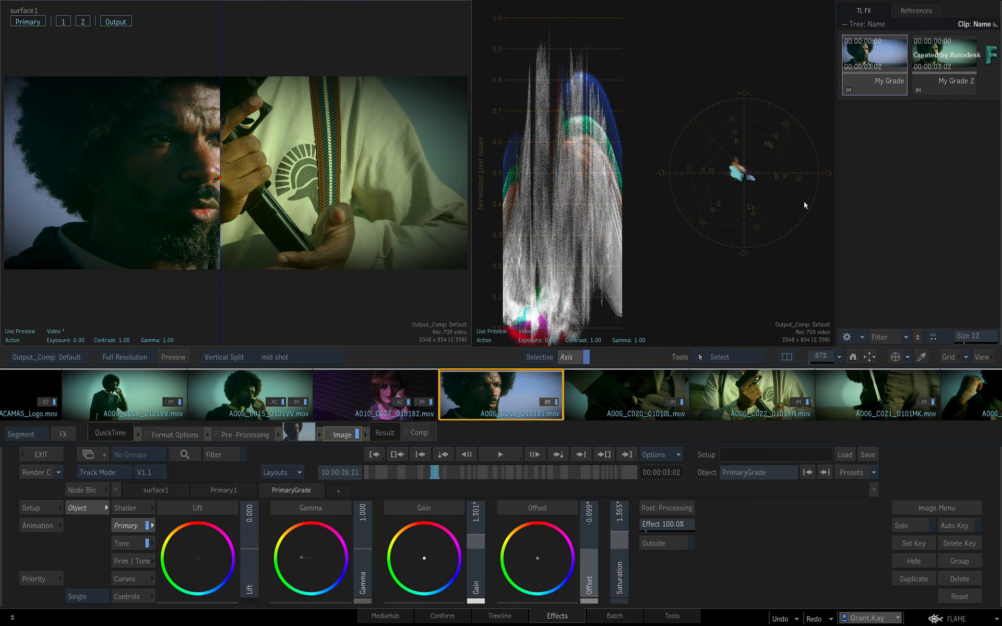
click(918, 12)
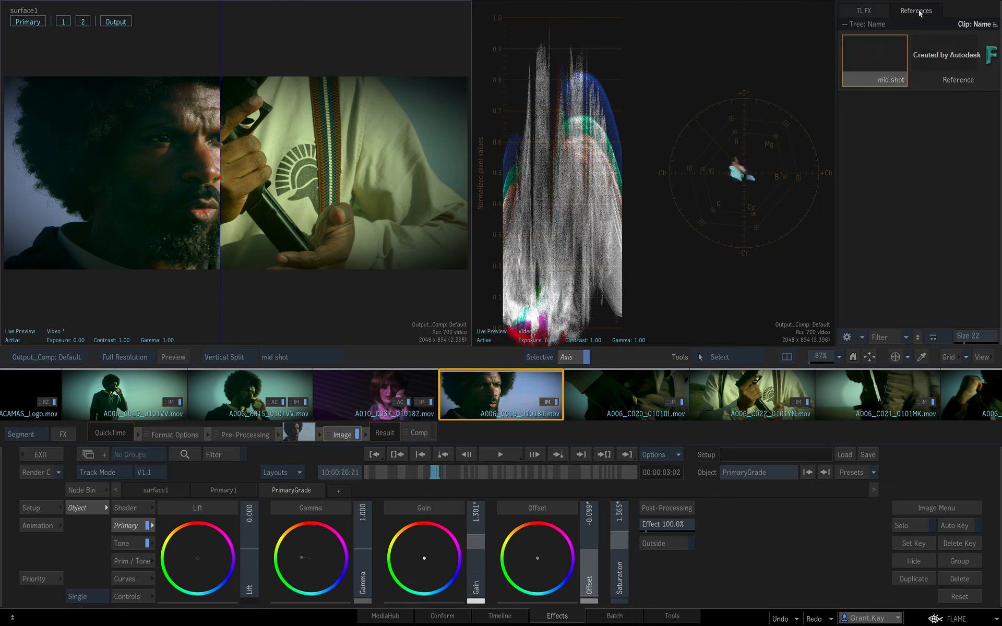
- Alternate between the Reference and mid shot stills in the Explorer, ending with mid shot selected
click(957, 60)
click(873, 55)
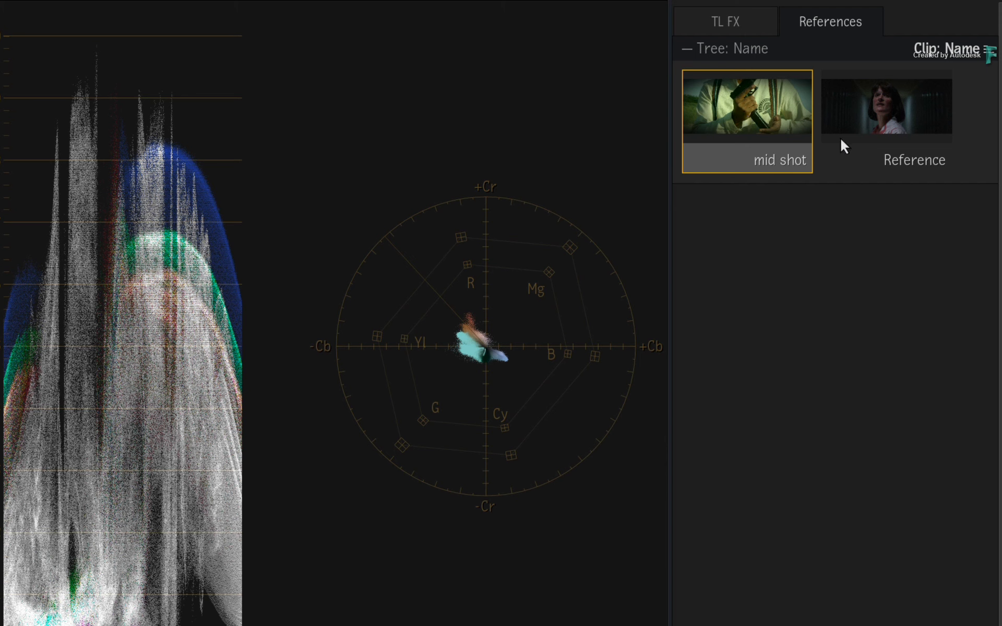
click(910, 116)
click(762, 121)
click(900, 117)
click(744, 109)
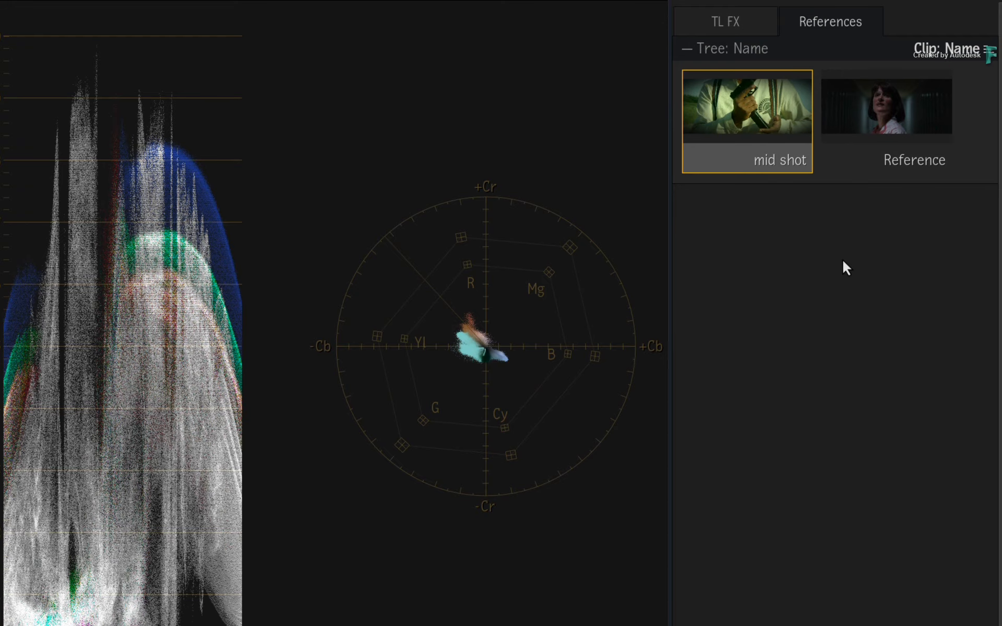